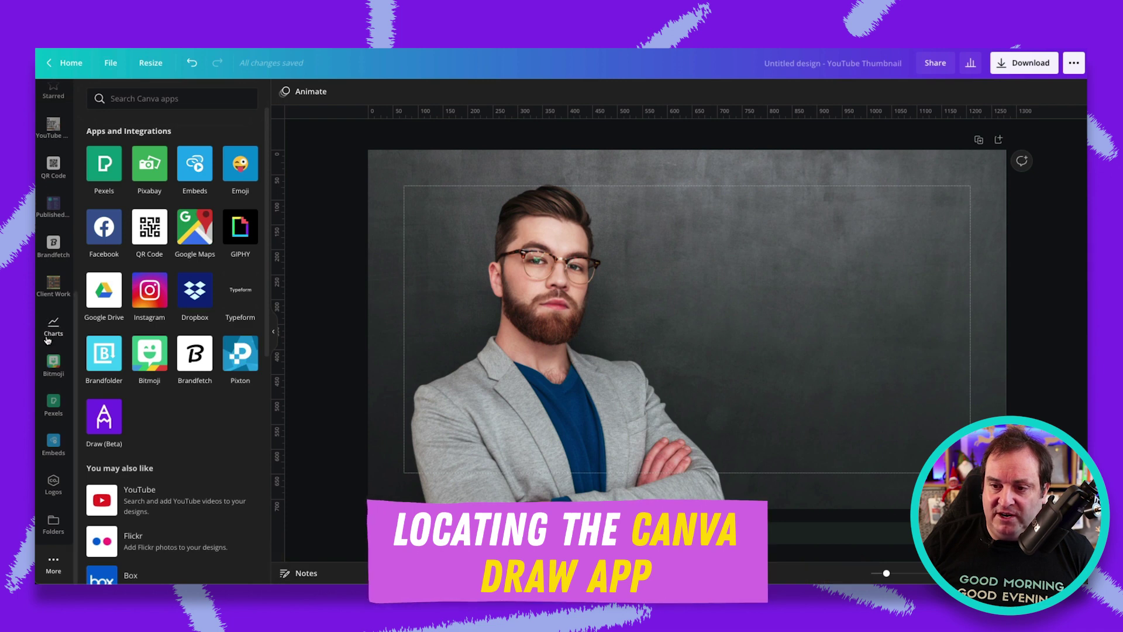
scroll(53, 333, up, 5)
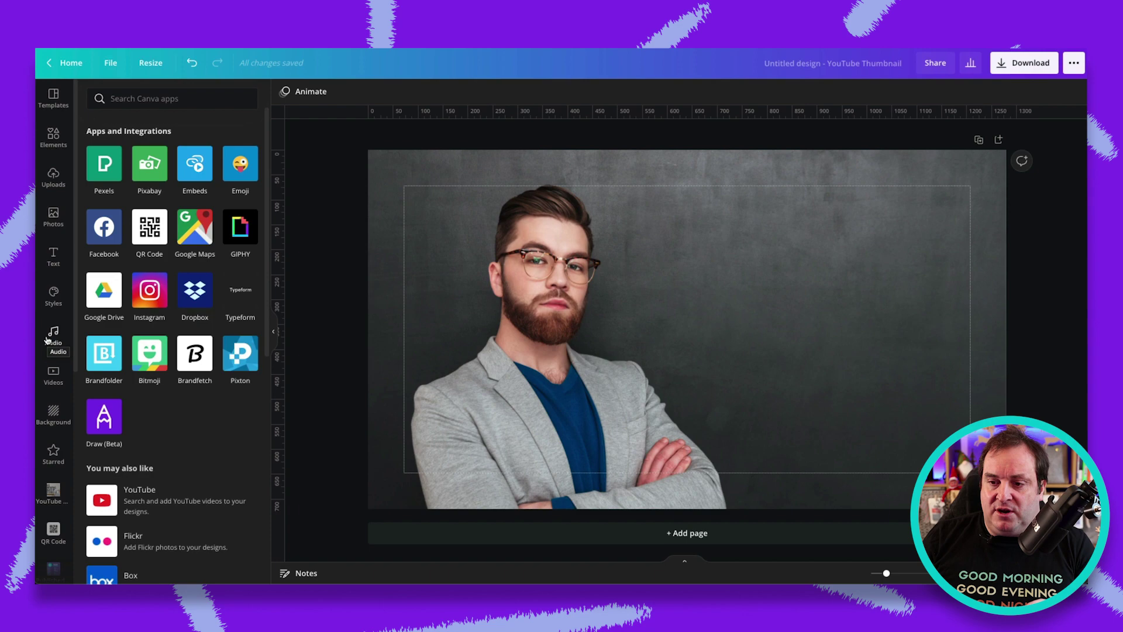
scroll(47, 340, down, 5)
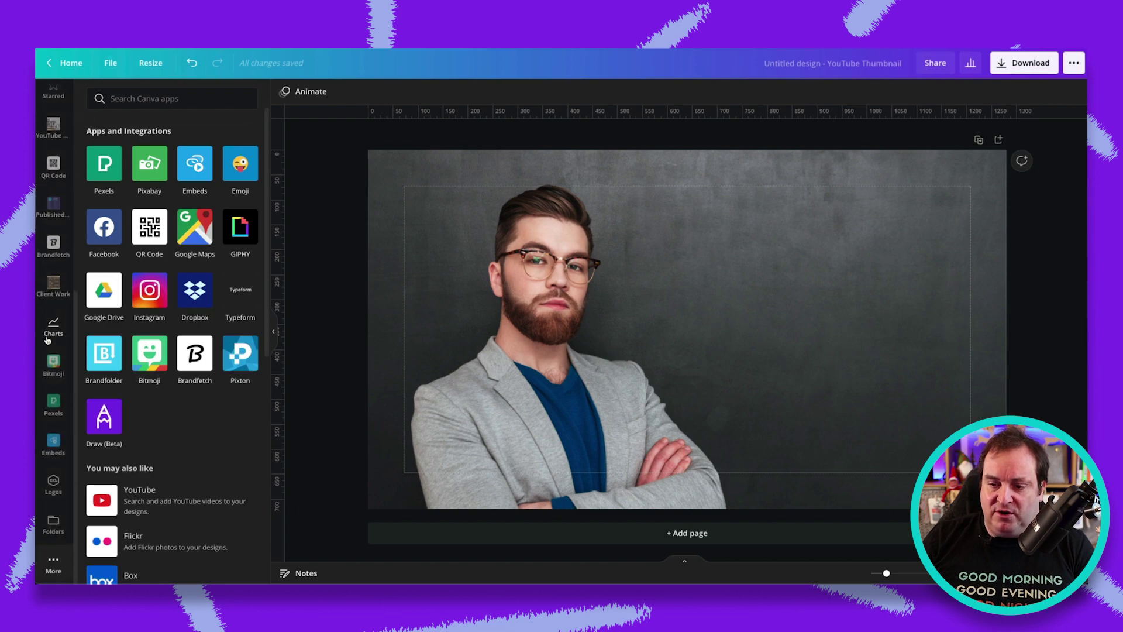
mouse_move(104, 418)
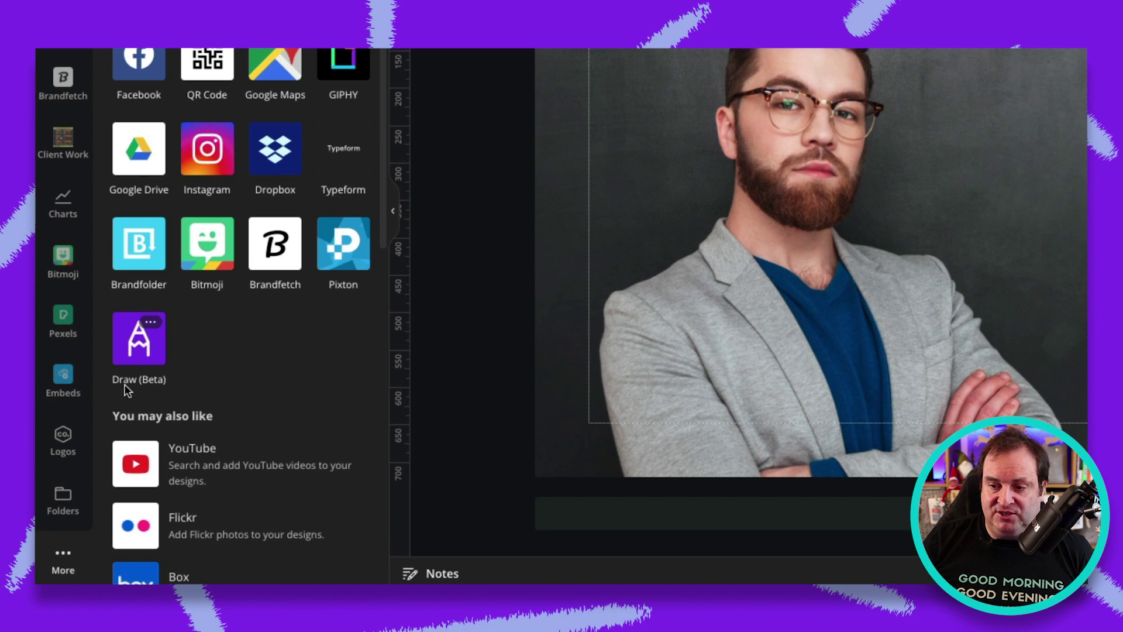
Open the Draw (Beta) app with its pen, marker, glow pen and highlighter brushes
click(138, 352)
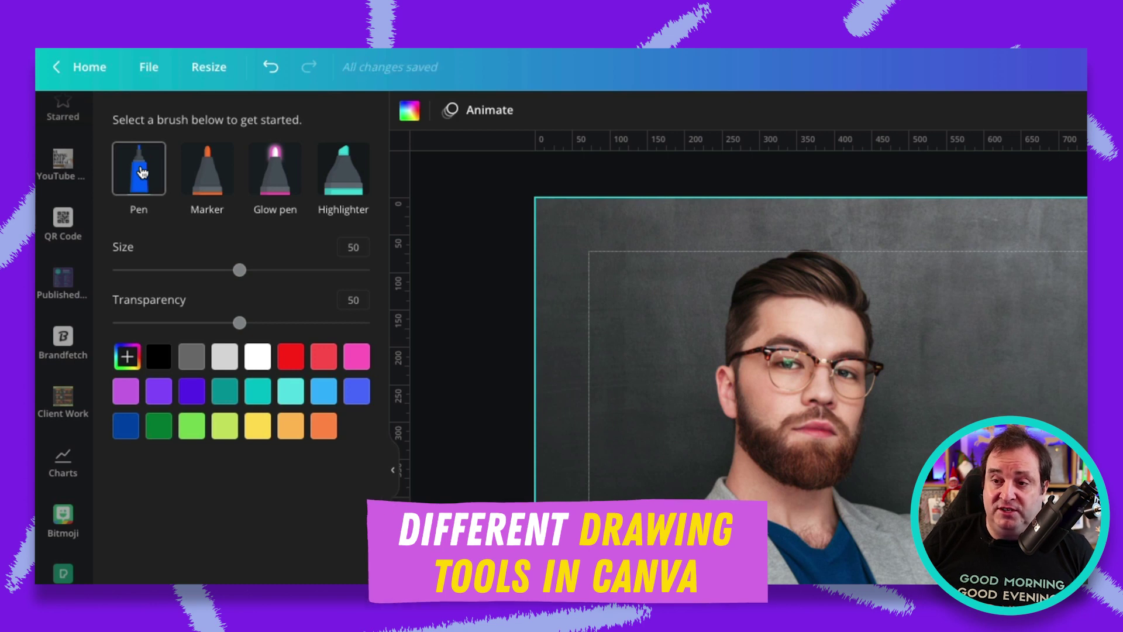
click(140, 172)
click(203, 169)
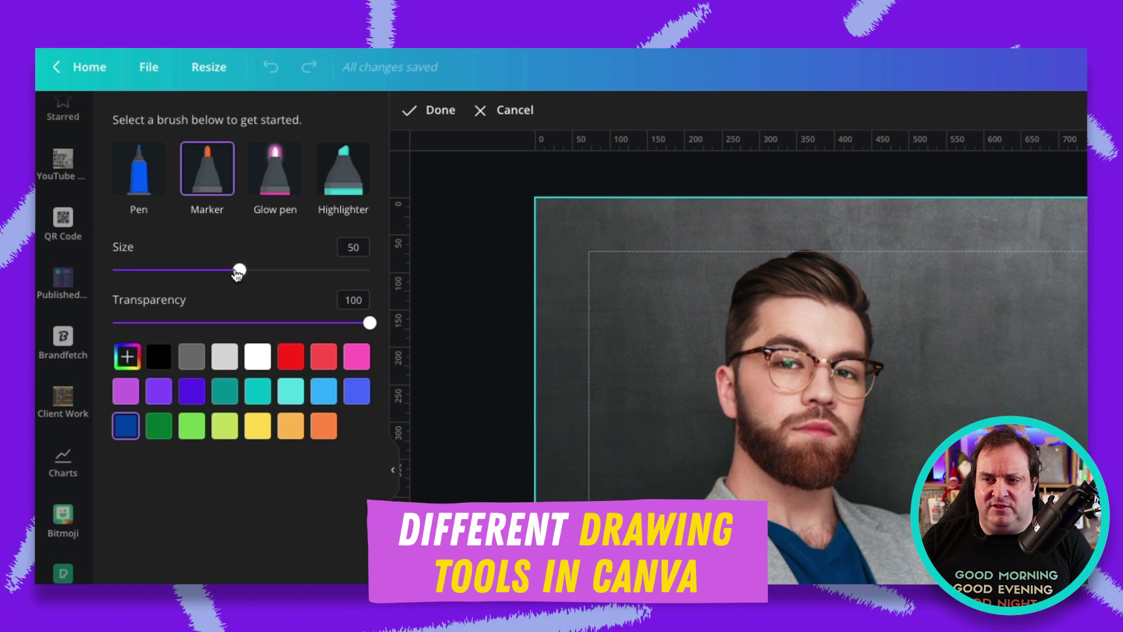
drag(237, 272, 185, 273)
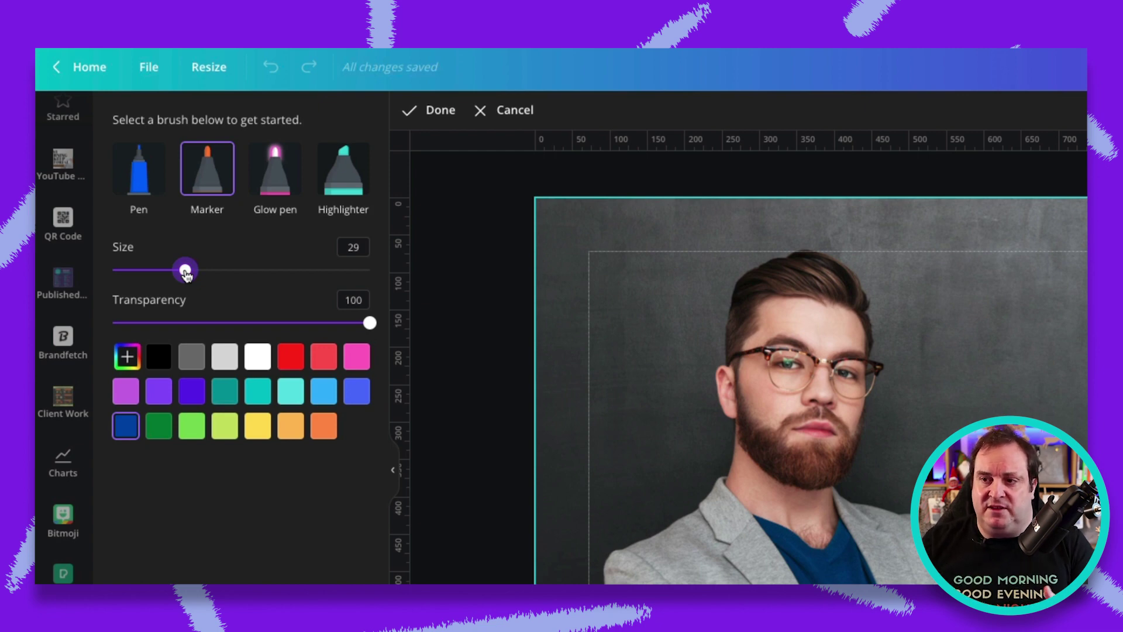
click(280, 178)
click(210, 179)
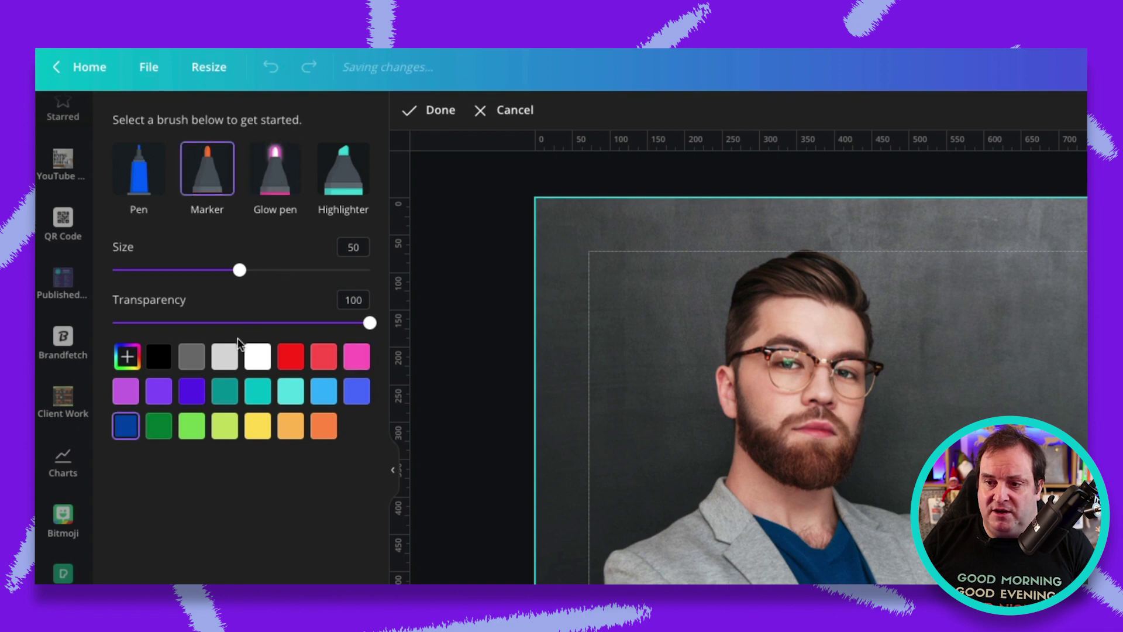
click(191, 426)
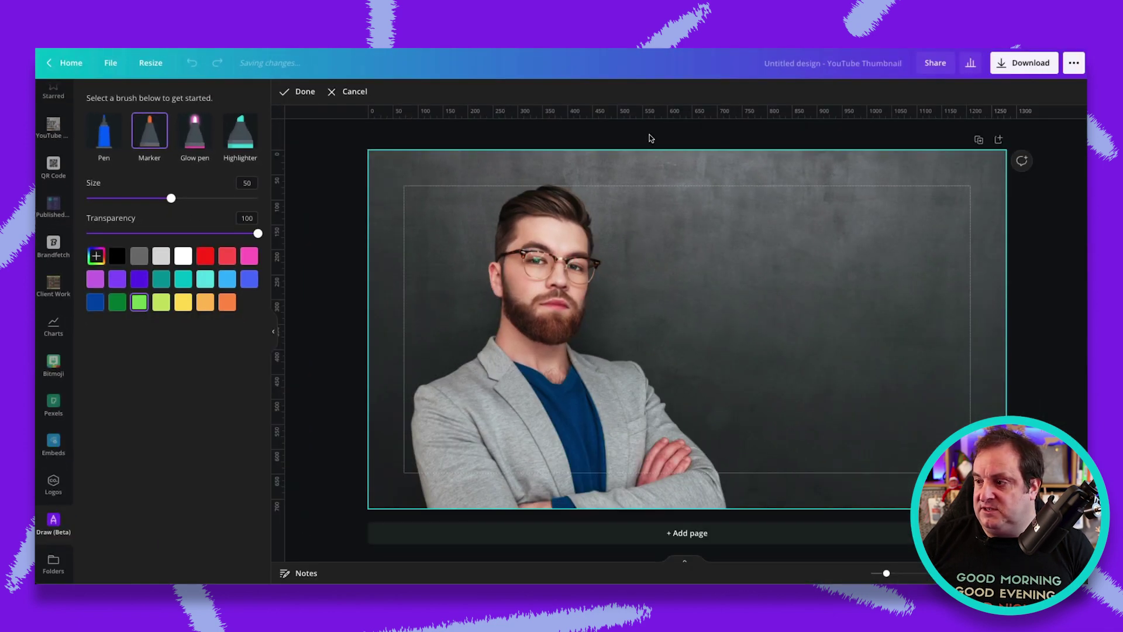
mouse_move(683, 232)
mouse_down()
mouse_move(756, 247)
mouse_move(811, 275)
mouse_up()
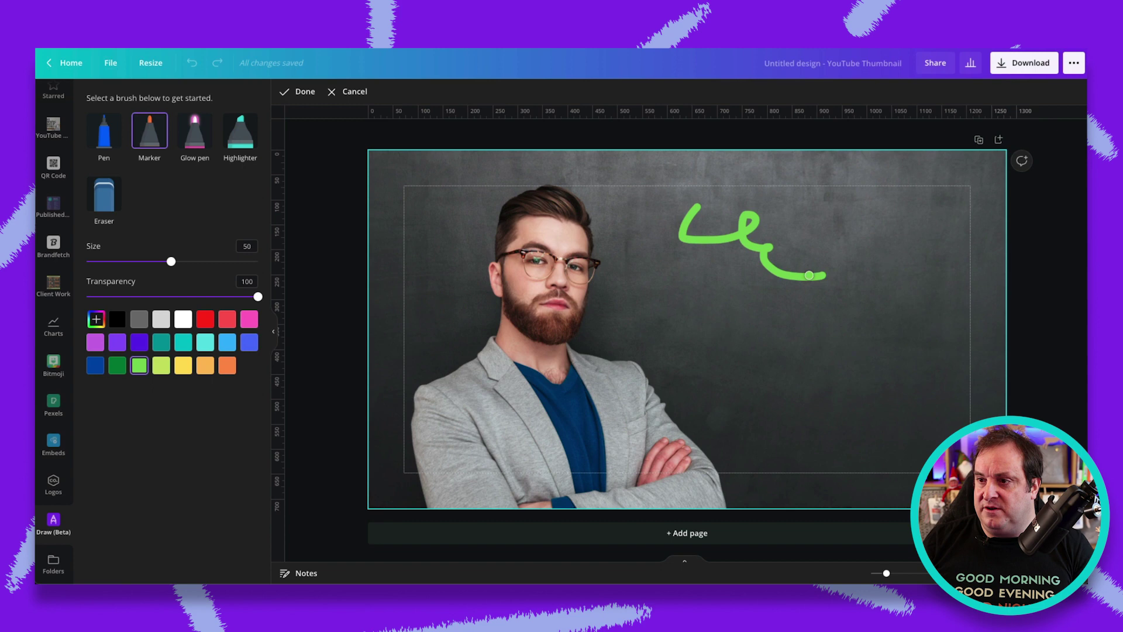
click(343, 94)
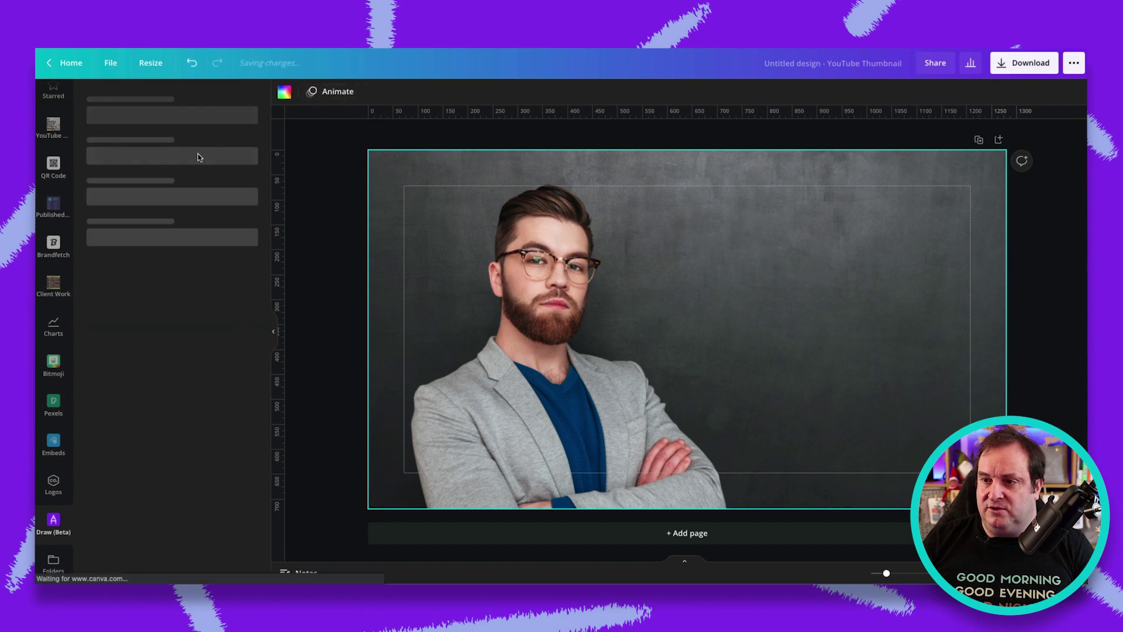
click(195, 132)
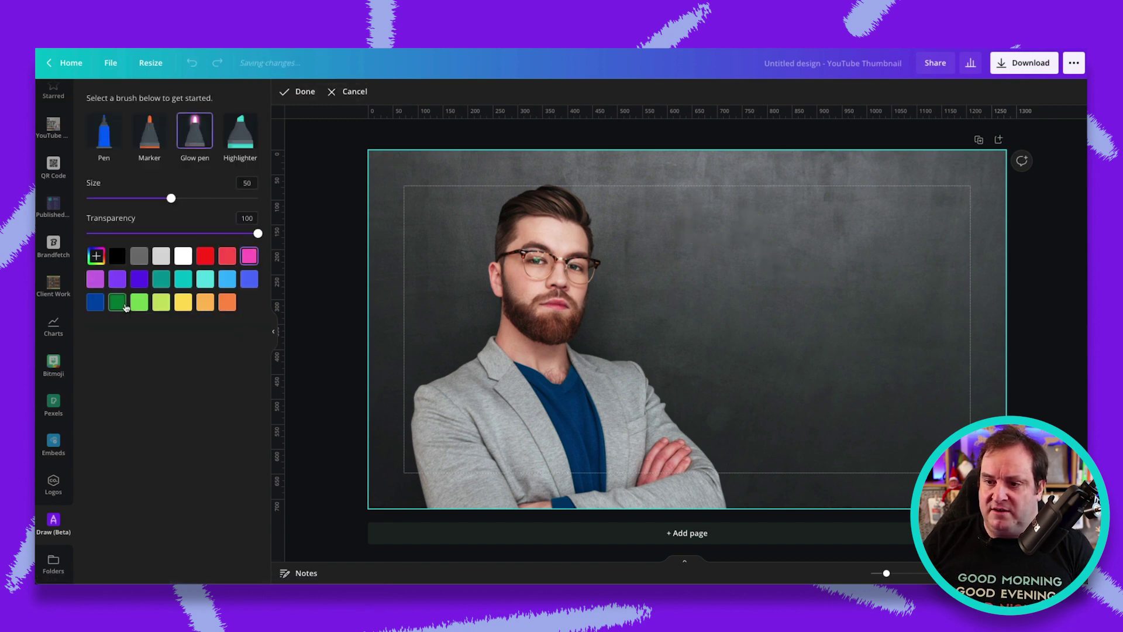
click(138, 302)
drag(682, 222, 646, 250)
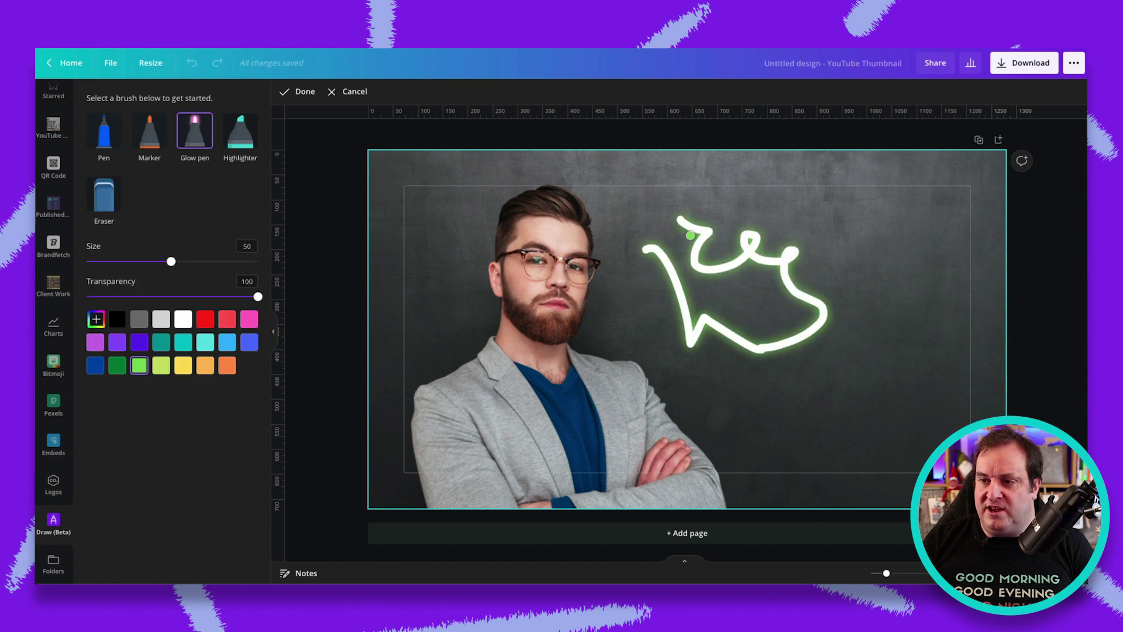
drag(171, 262, 114, 263)
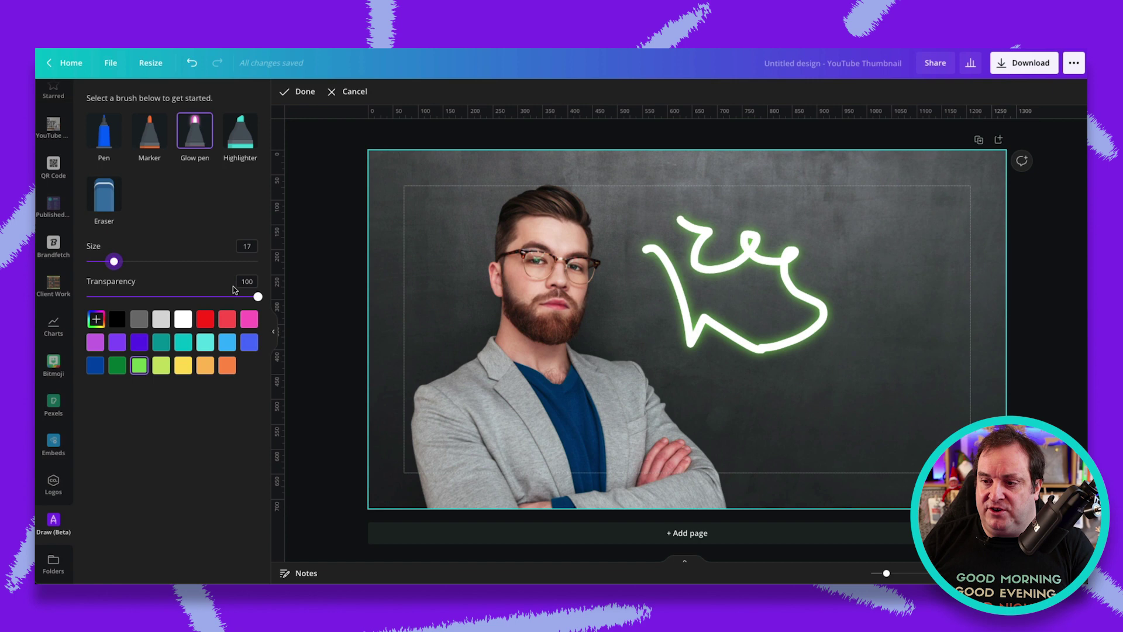
drag(258, 298, 180, 297)
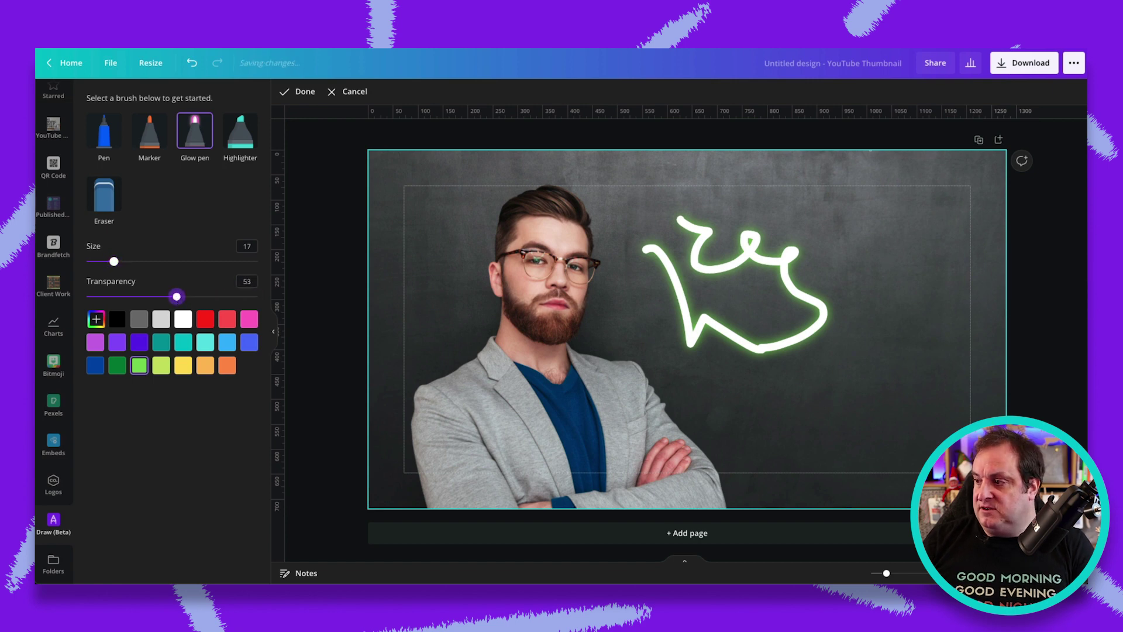
drag(811, 218, 828, 239)
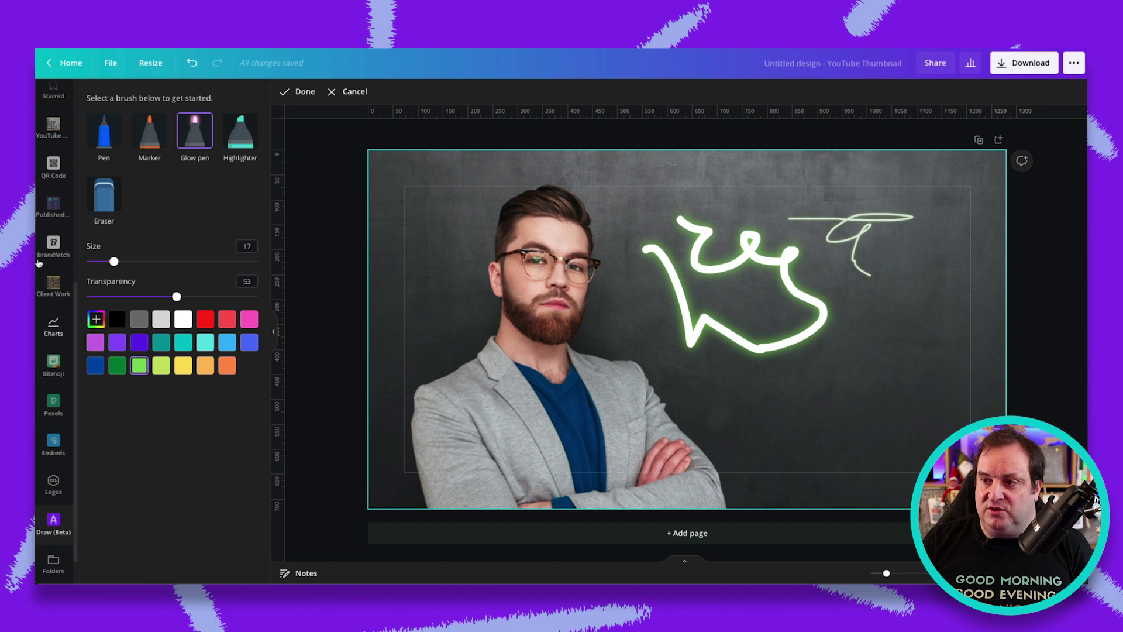
click(351, 91)
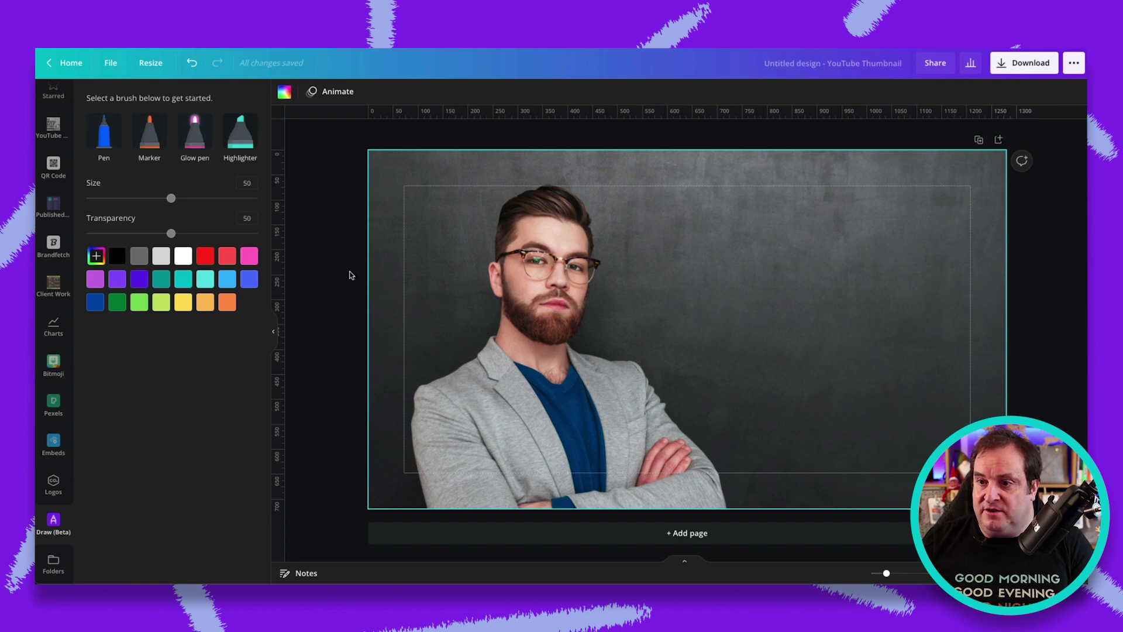
Eyedrop the man's dark blue shirt to set a custom brush colour, #02386E
click(96, 256)
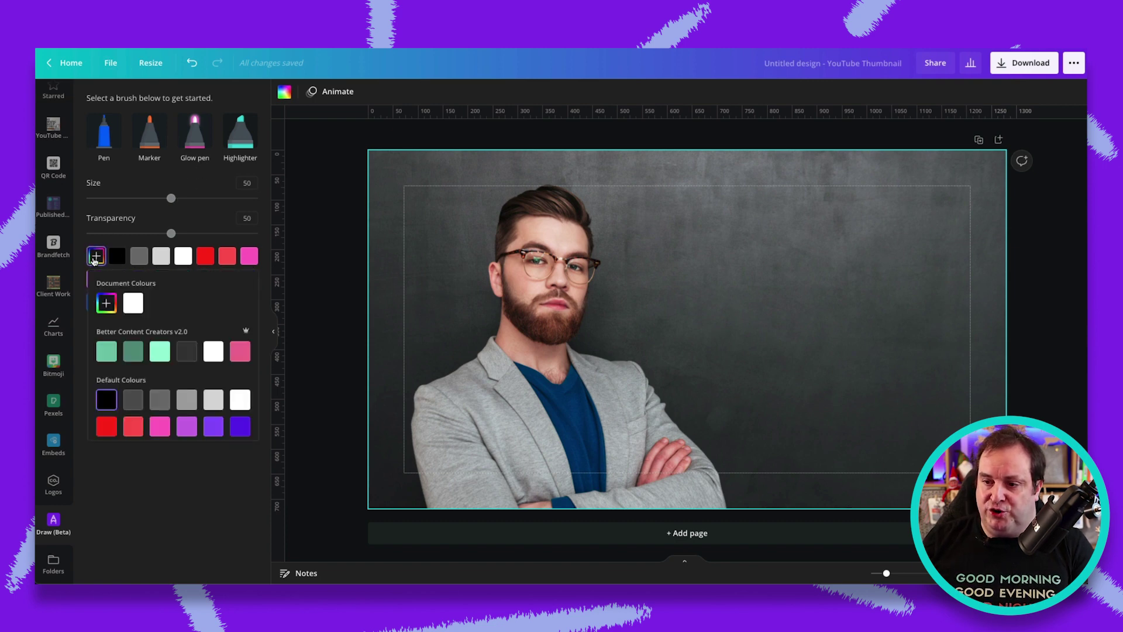
click(103, 305)
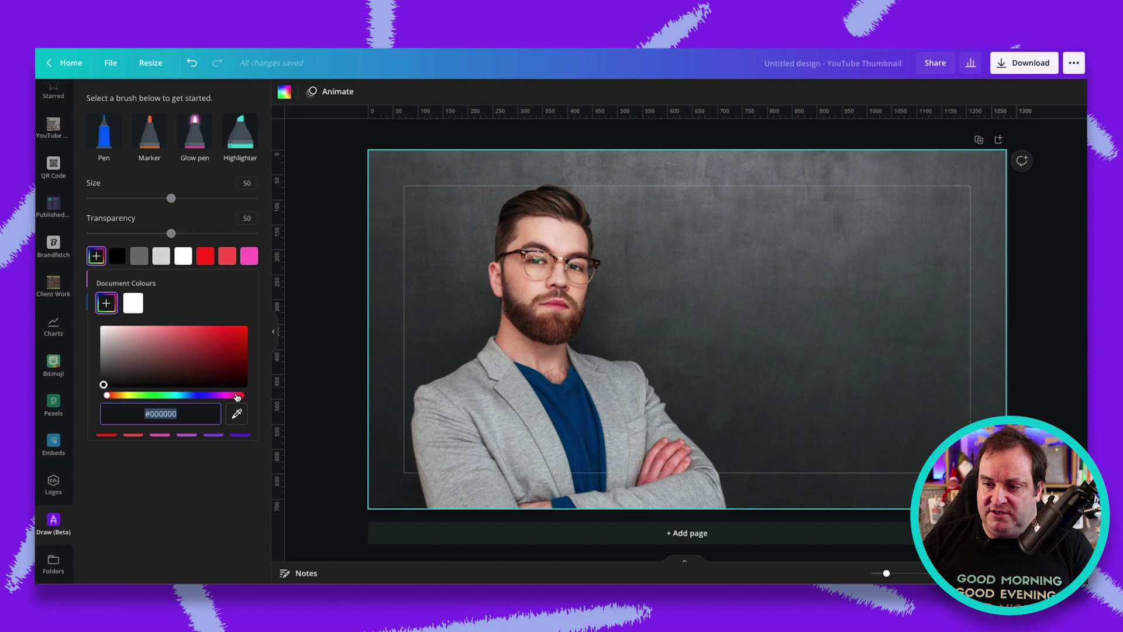
click(237, 415)
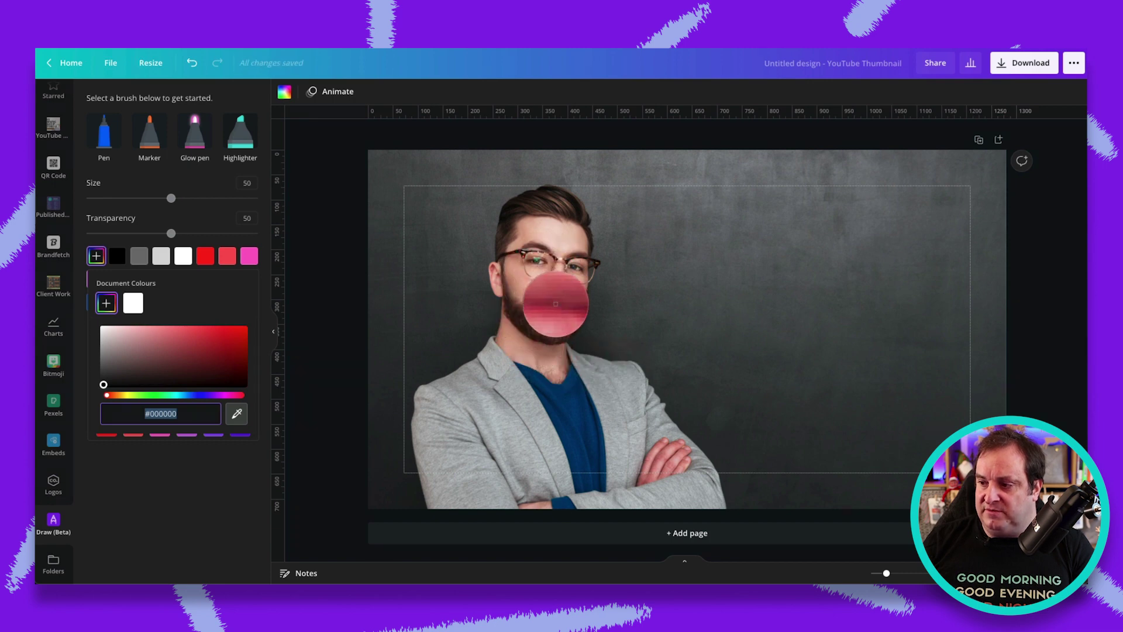
click(555, 304)
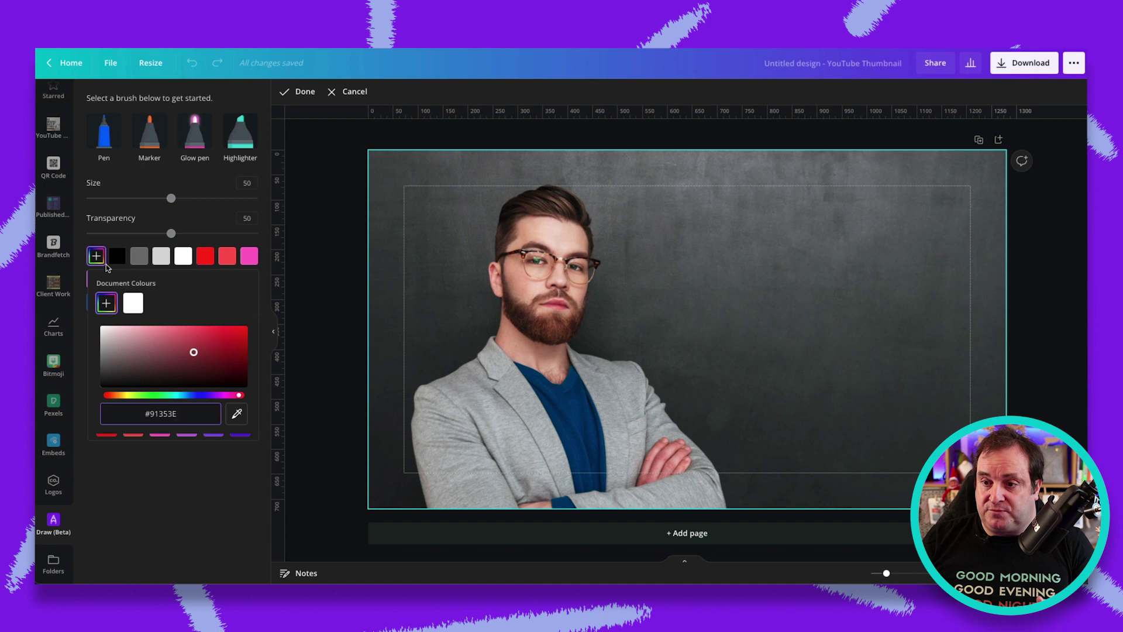
click(236, 413)
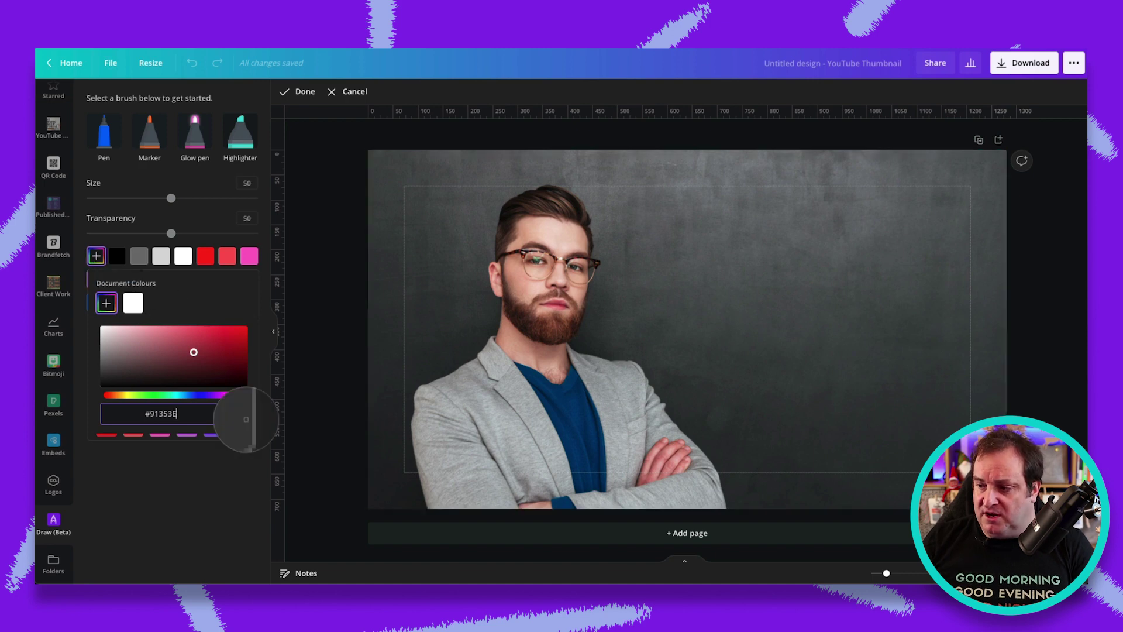
click(566, 399)
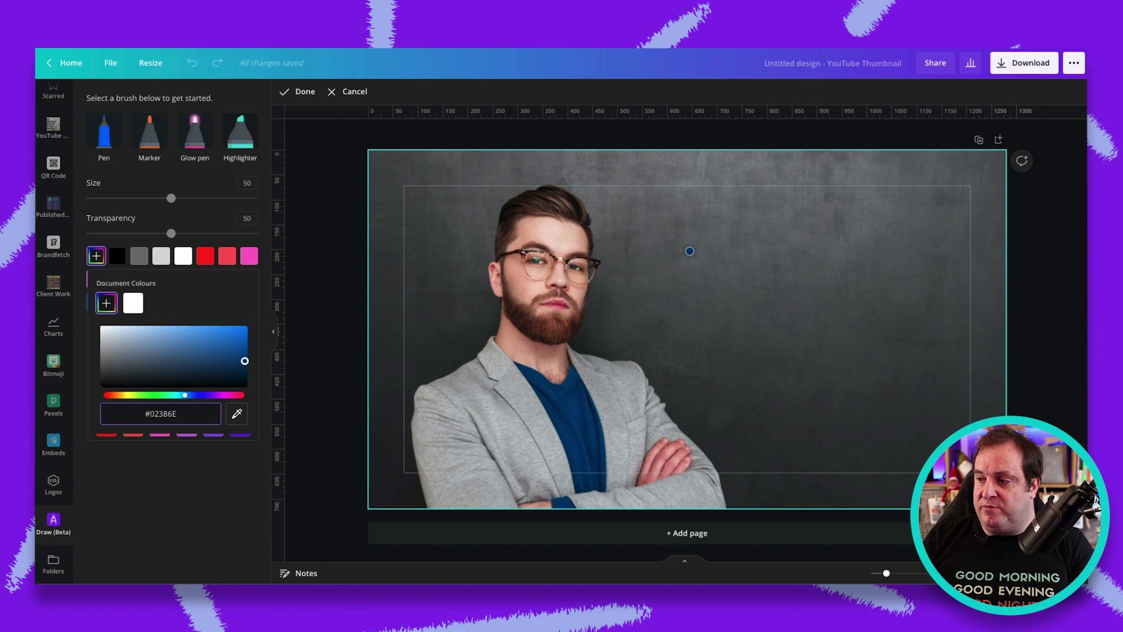
Draw a dark blue marker stroke on the chalkboard right of the man's head
drag(686, 235, 791, 257)
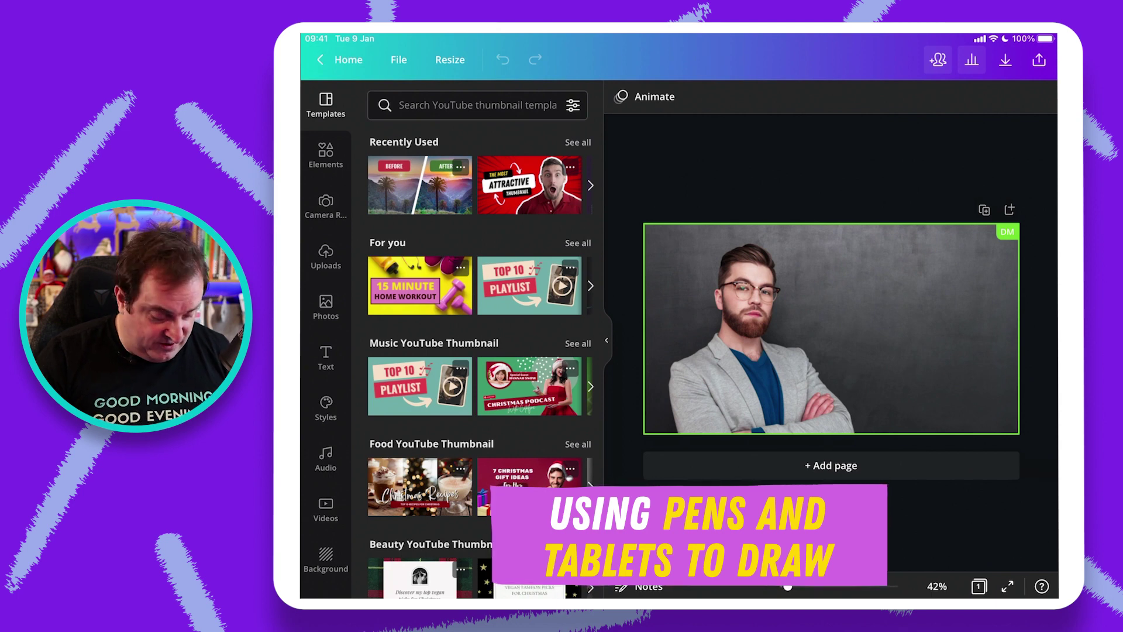
scroll(325, 342, down, 10)
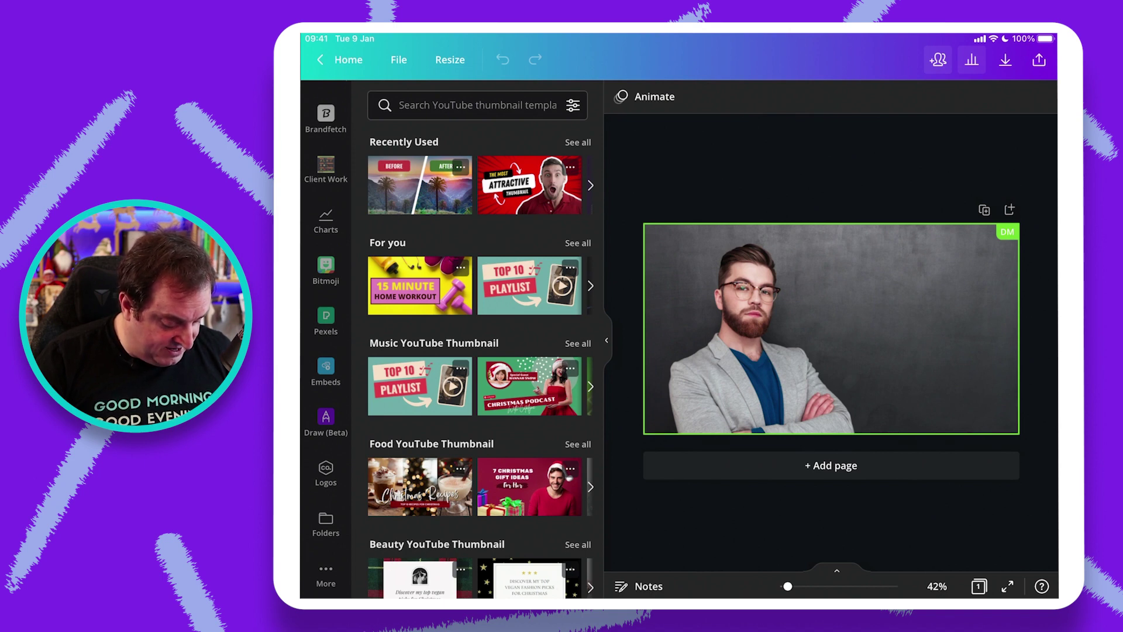
Open Draw (Beta) from the iPad app's left sidebar for brush, size and colour tools
click(325, 421)
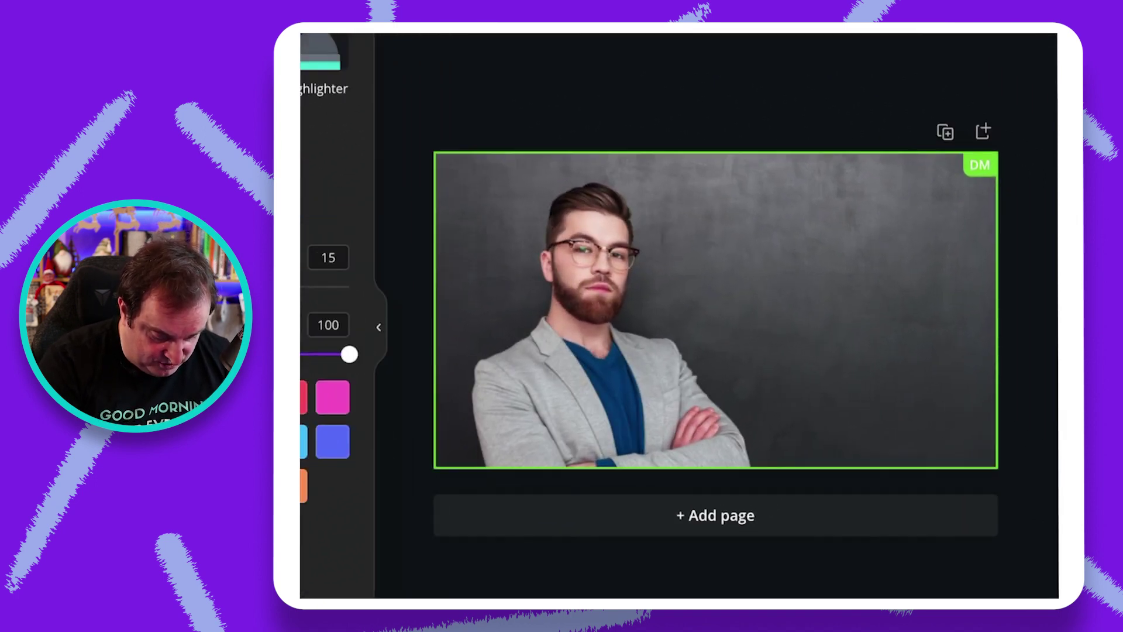
Scribble light green pen strokes over the man's shirt and sketch a cap
drag(730, 348, 742, 362)
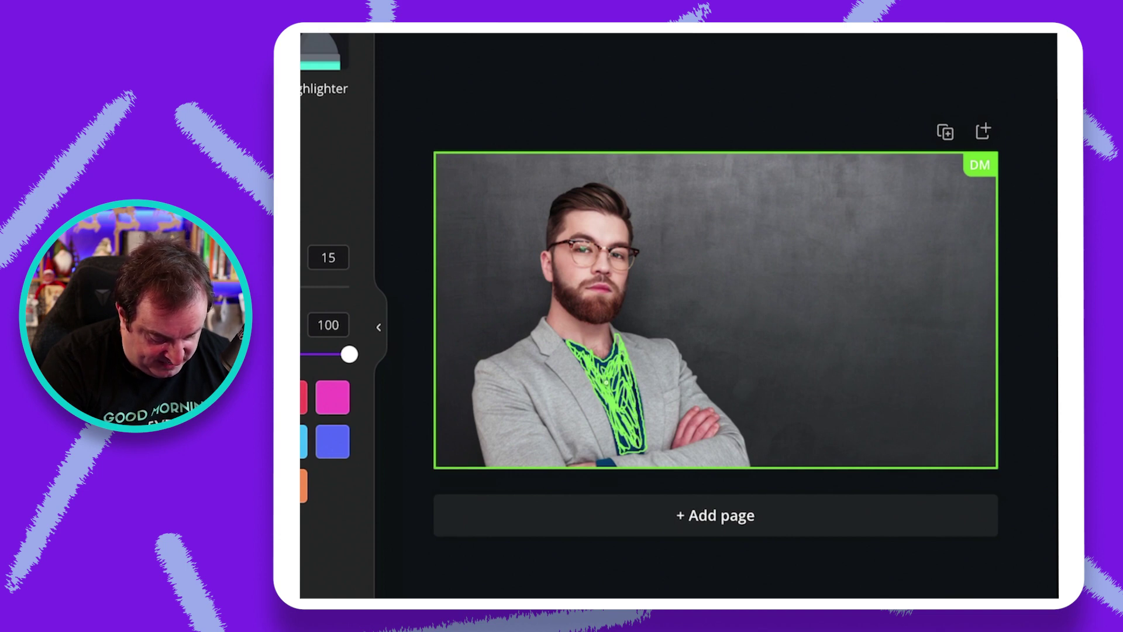
drag(589, 369, 614, 358)
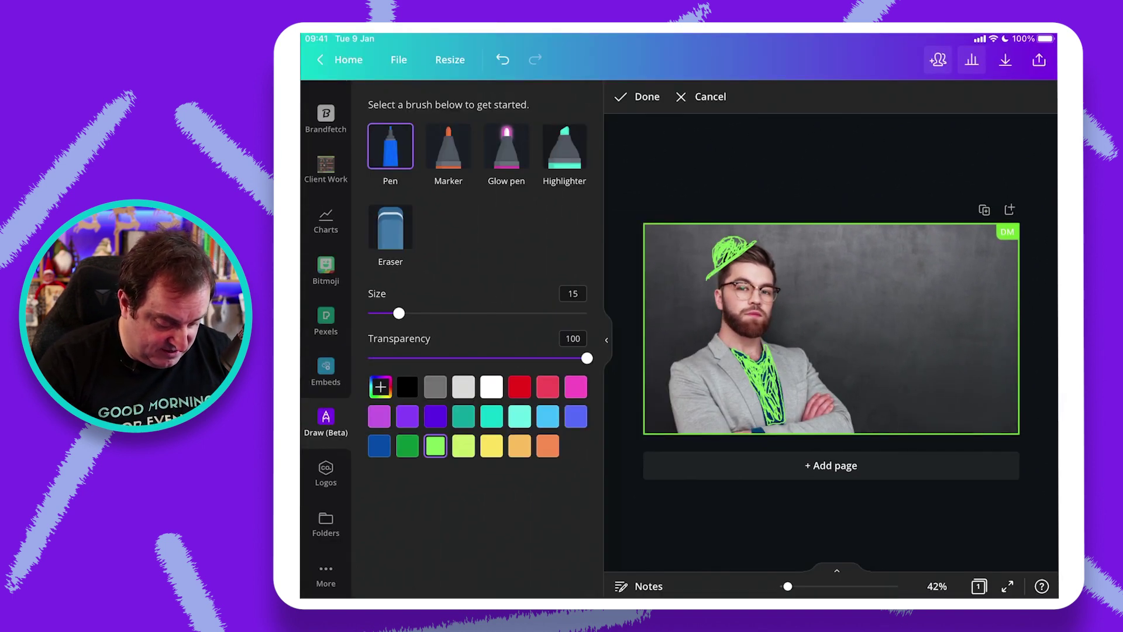
Try the semi-transparent Highlighter brush, then switch to the solid Marker brush
click(564, 147)
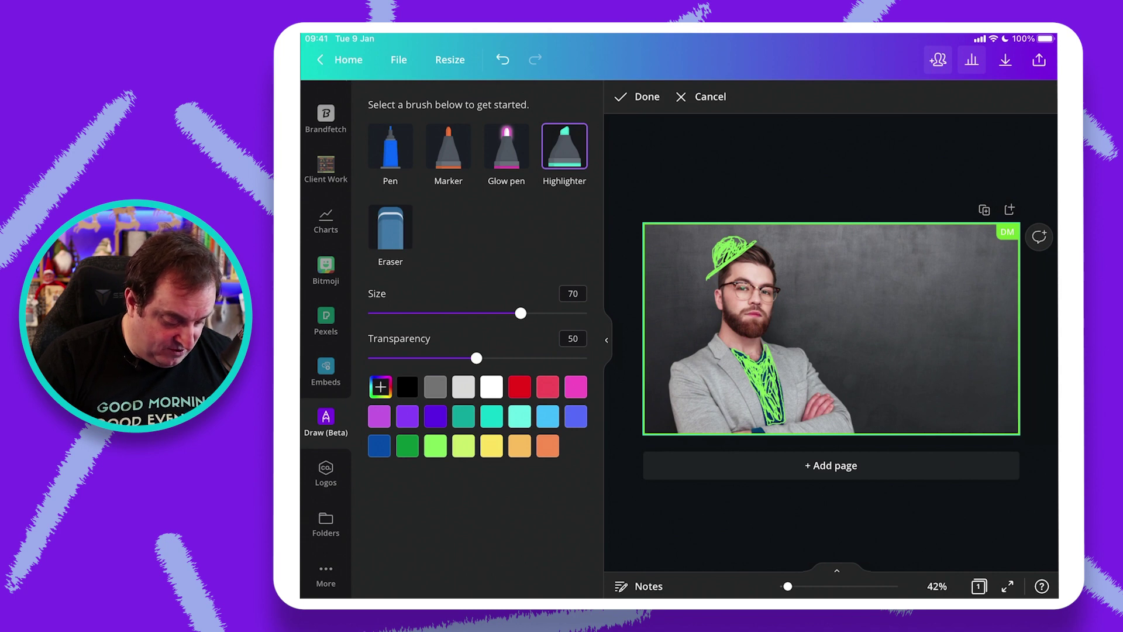
click(449, 147)
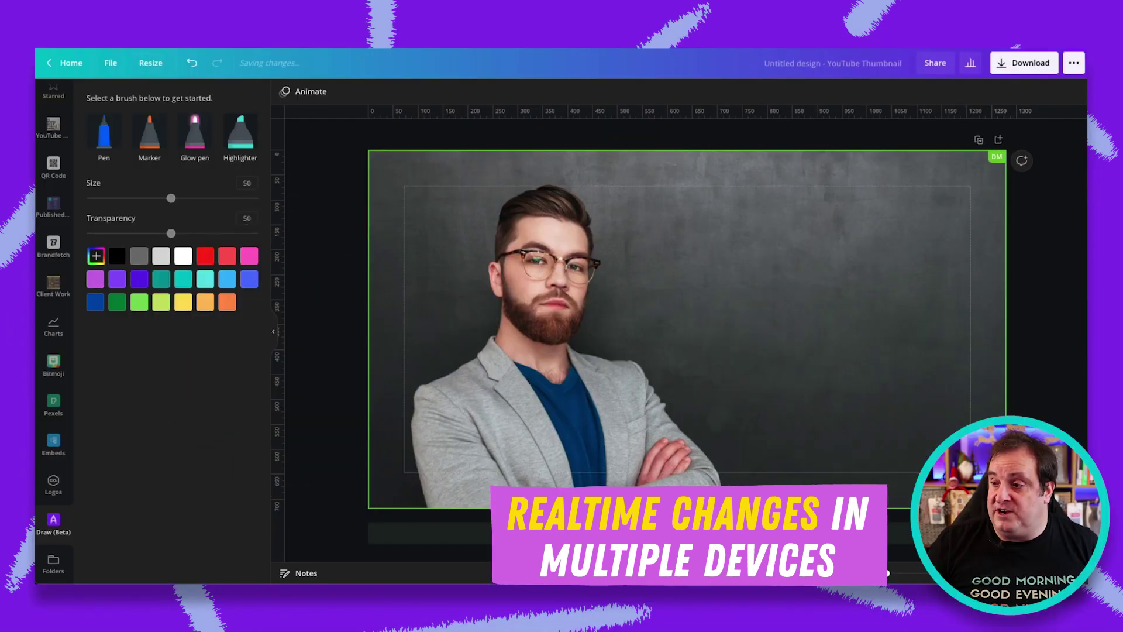
Reload the design and drag the green drawing to the right of the man
key(super+r)
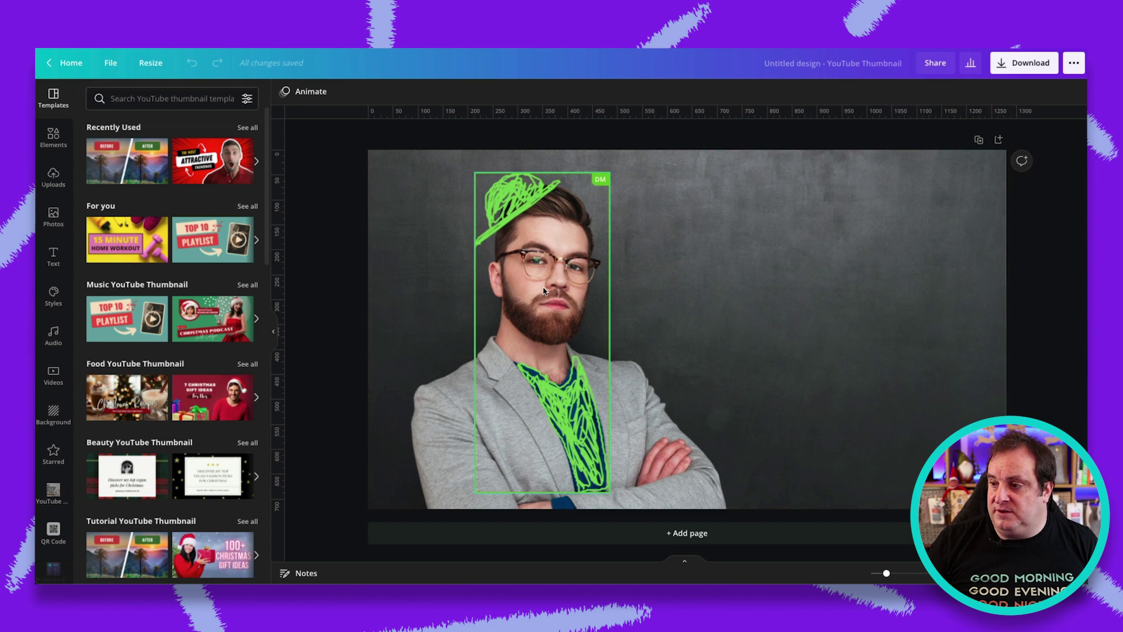
drag(544, 290, 541, 287)
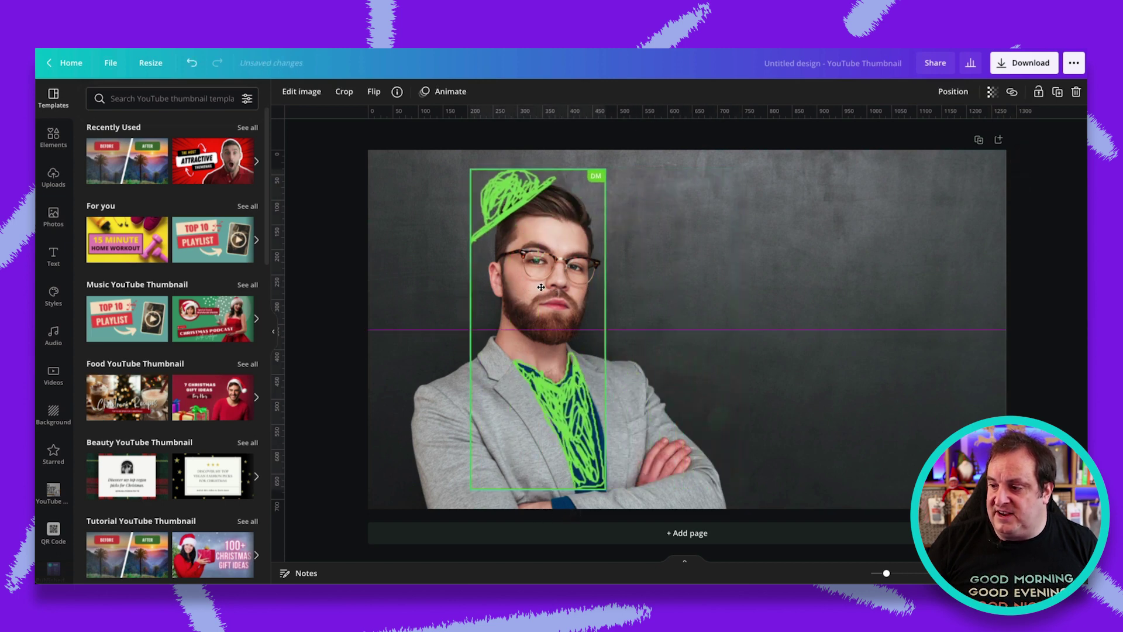
drag(541, 287, 821, 287)
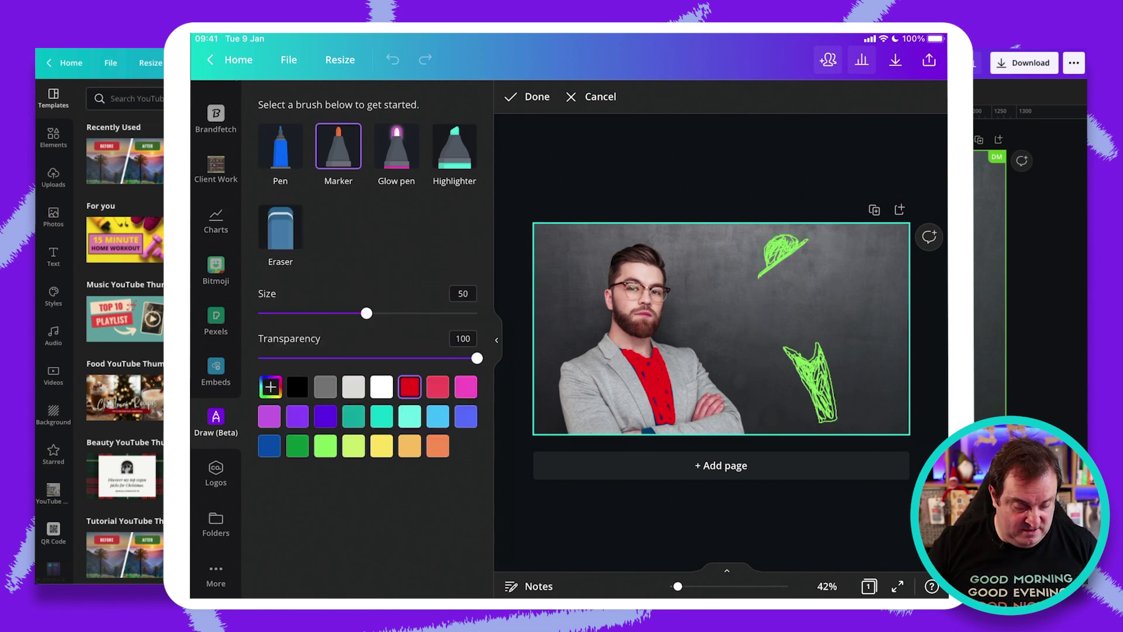
Commit the red drawing, shift it right, and return the green hat and shirt to the man
click(527, 97)
click(649, 386)
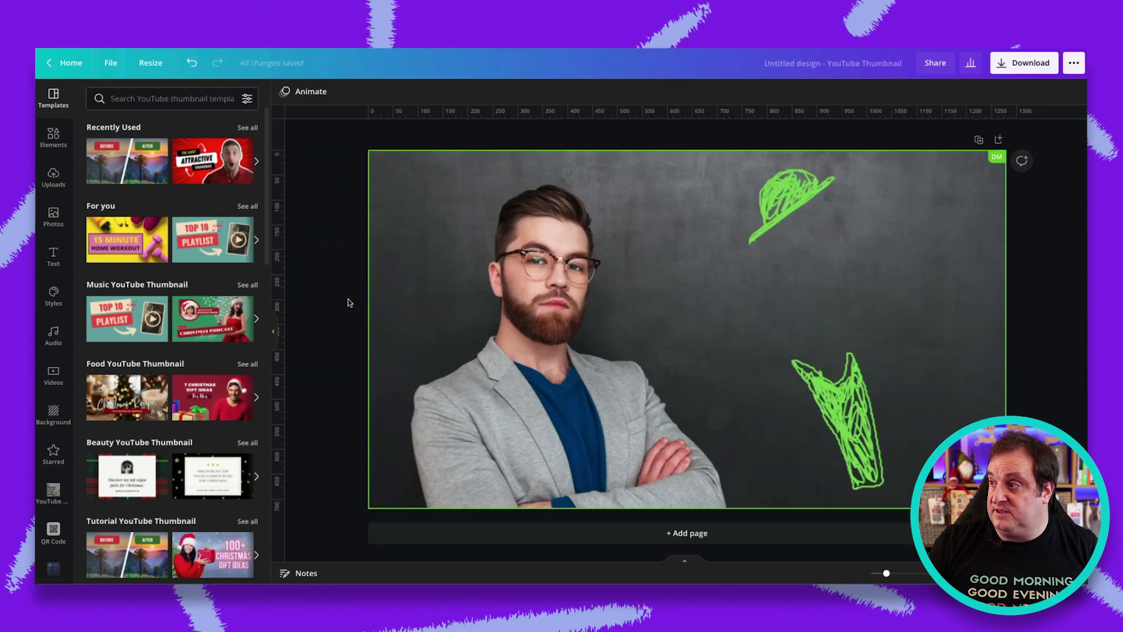
click(572, 403)
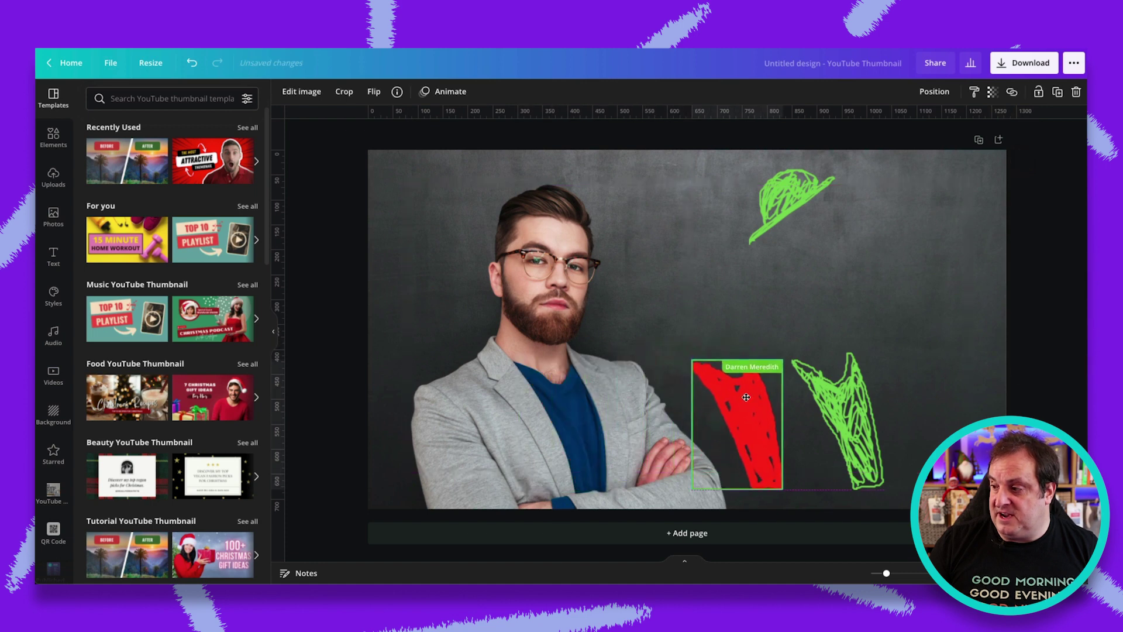
drag(802, 401, 886, 167)
drag(841, 404, 564, 404)
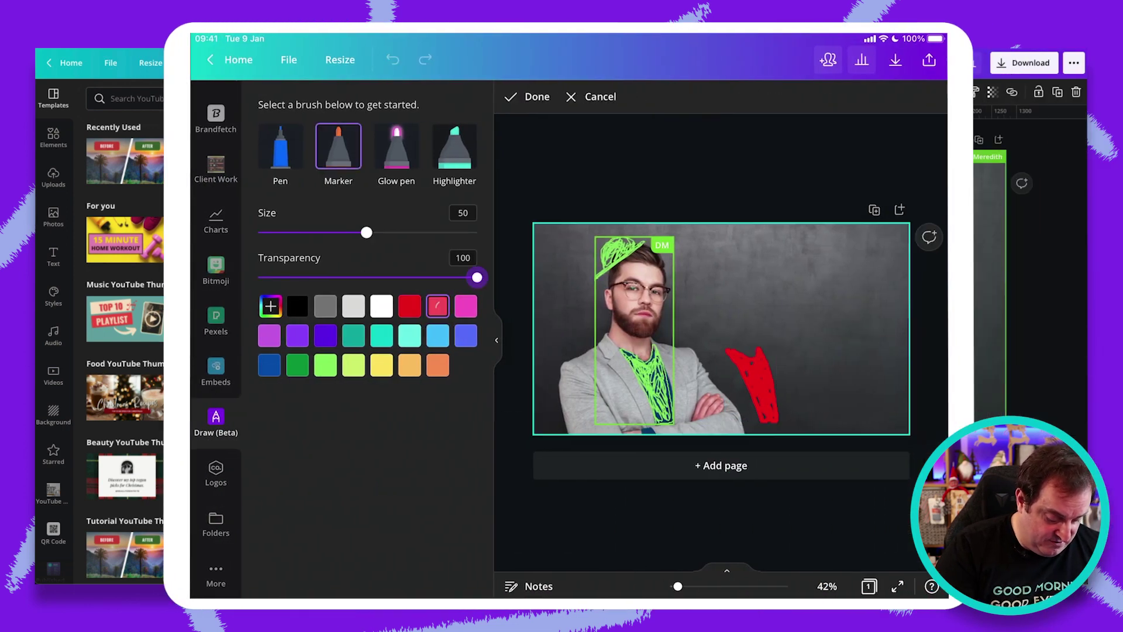
Write '1+1=2' in periwinkle marker beside the man's head and commit it
click(465, 335)
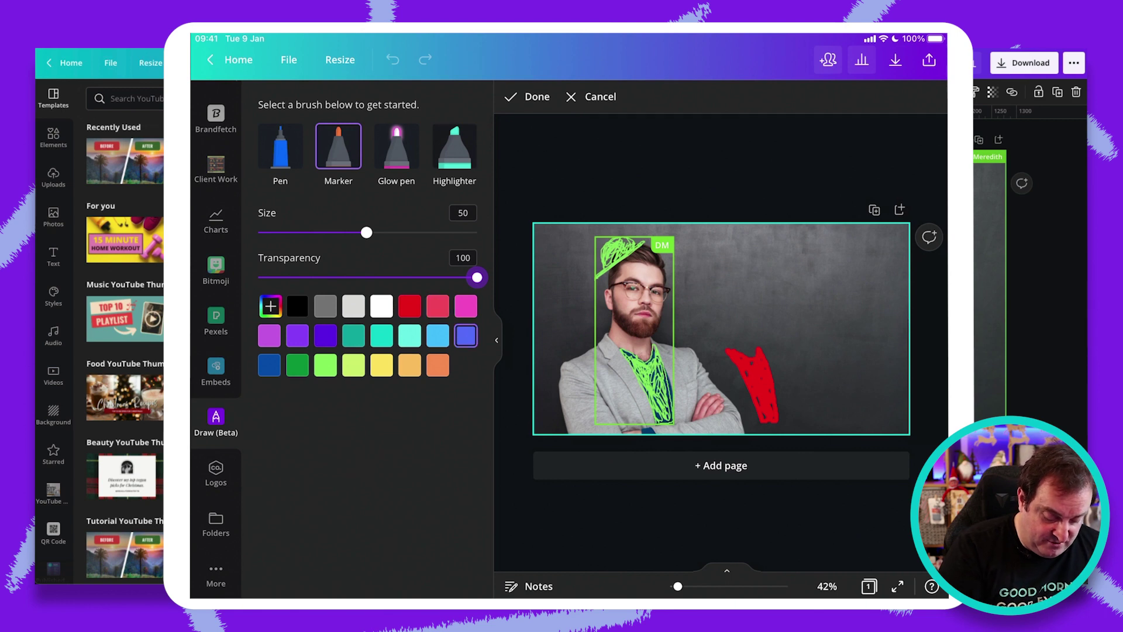
drag(729, 262, 731, 288)
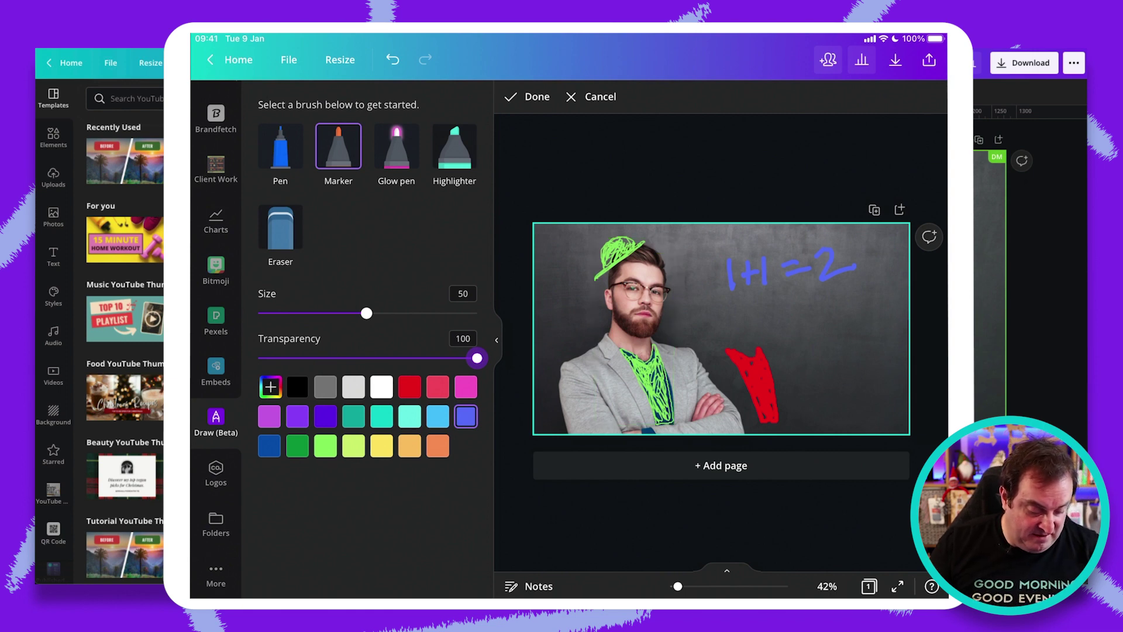
click(527, 97)
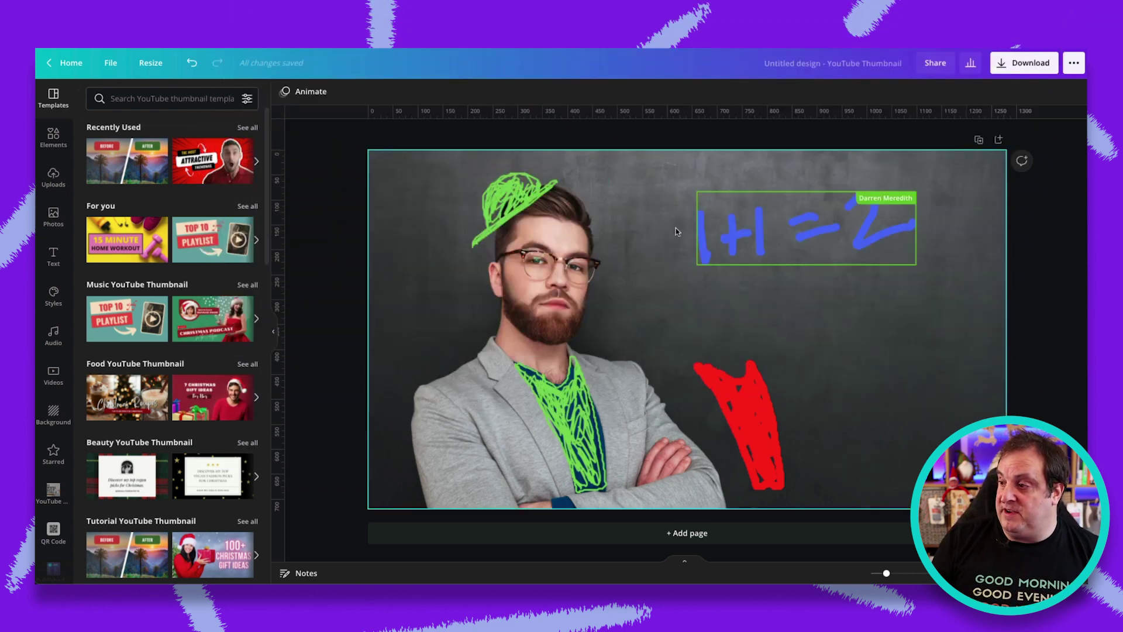
Move the 1+1=2 note down-left and resize it with its corner handles
click(812, 227)
drag(810, 228, 789, 260)
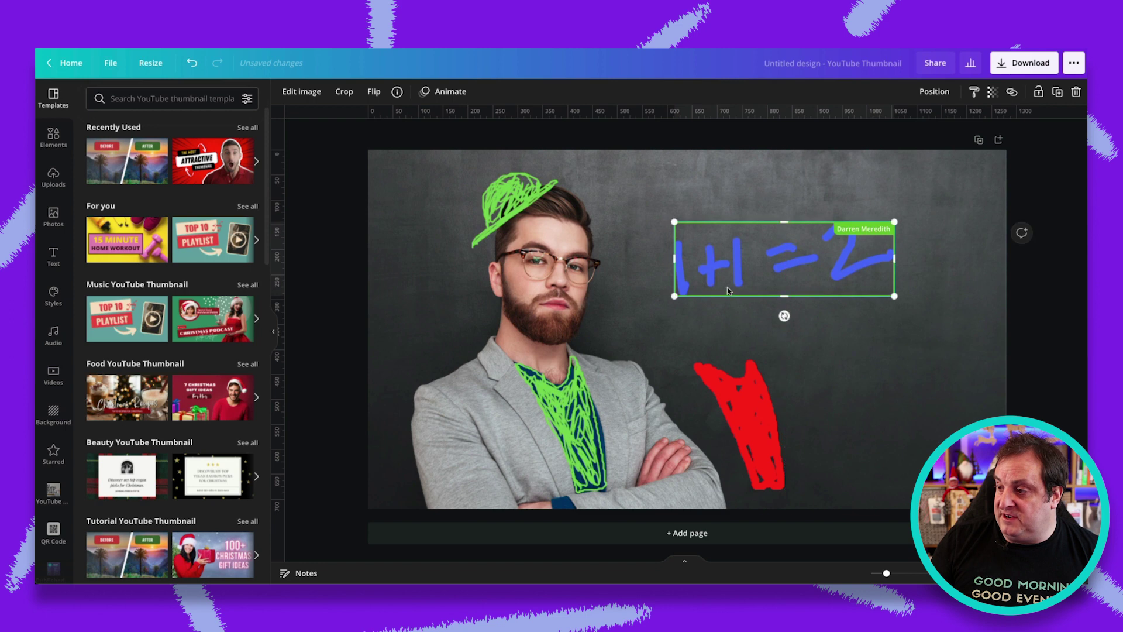
mouse_move(674, 296)
mouse_down()
mouse_move(767, 266)
mouse_move(823, 262)
mouse_move(792, 265)
mouse_up()
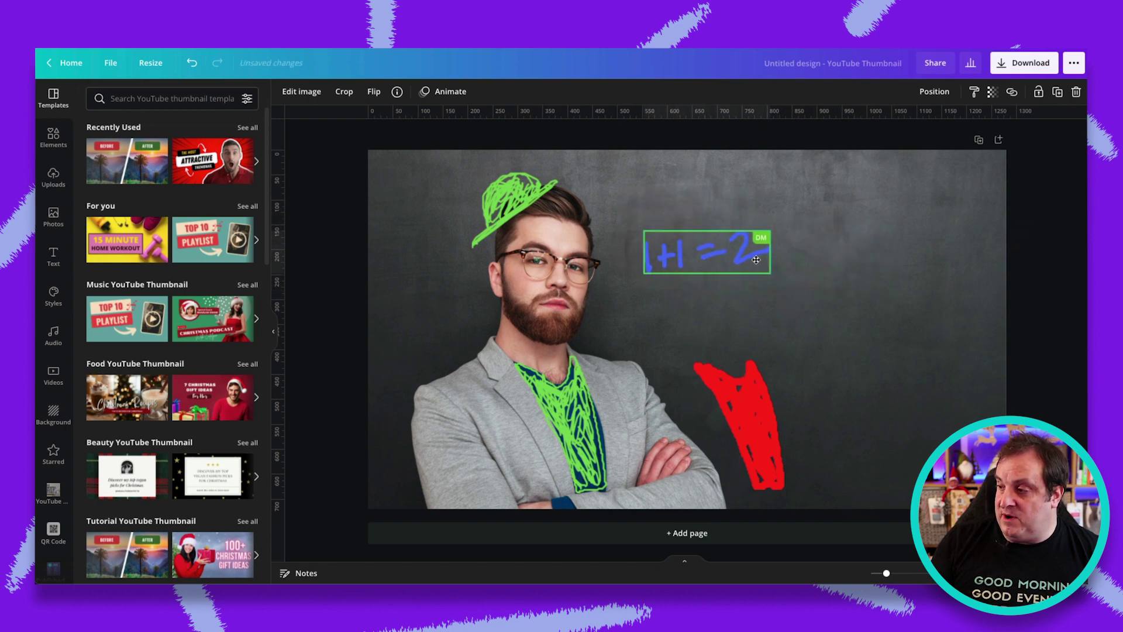
drag(838, 280, 886, 310)
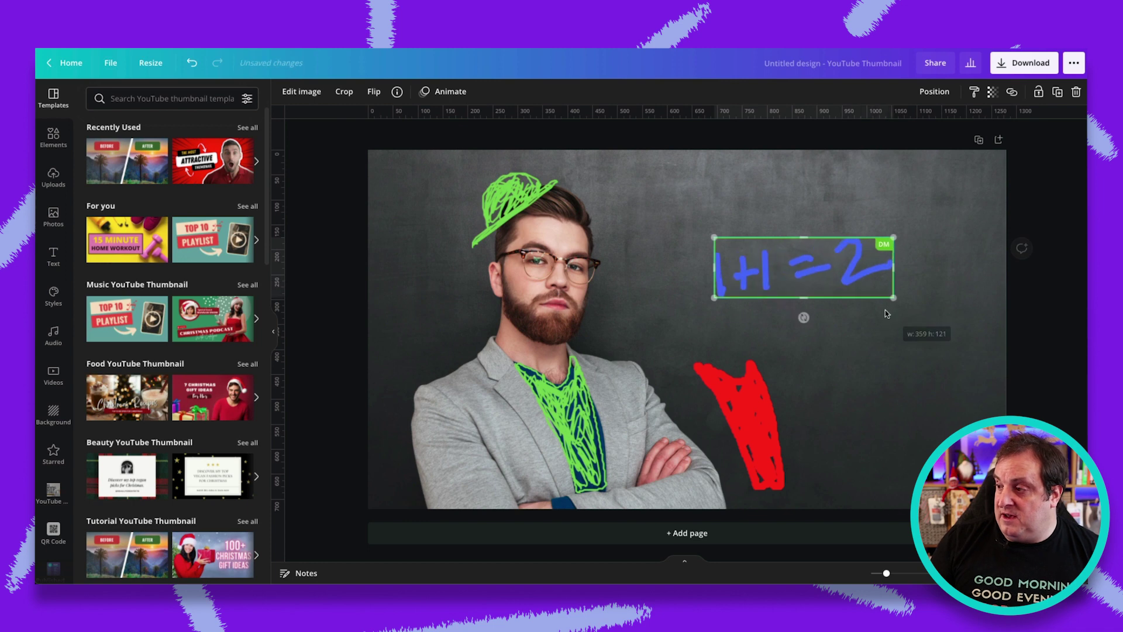
click(766, 213)
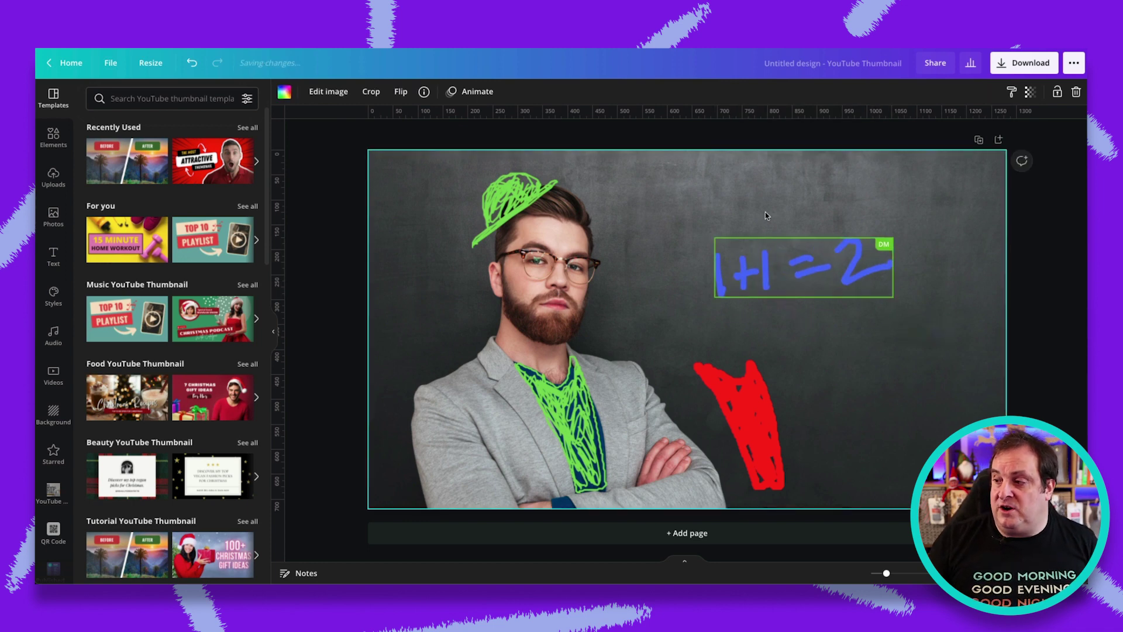
Nudge the 1+1=2 note lower and move the red drawing right, beneath it
click(760, 264)
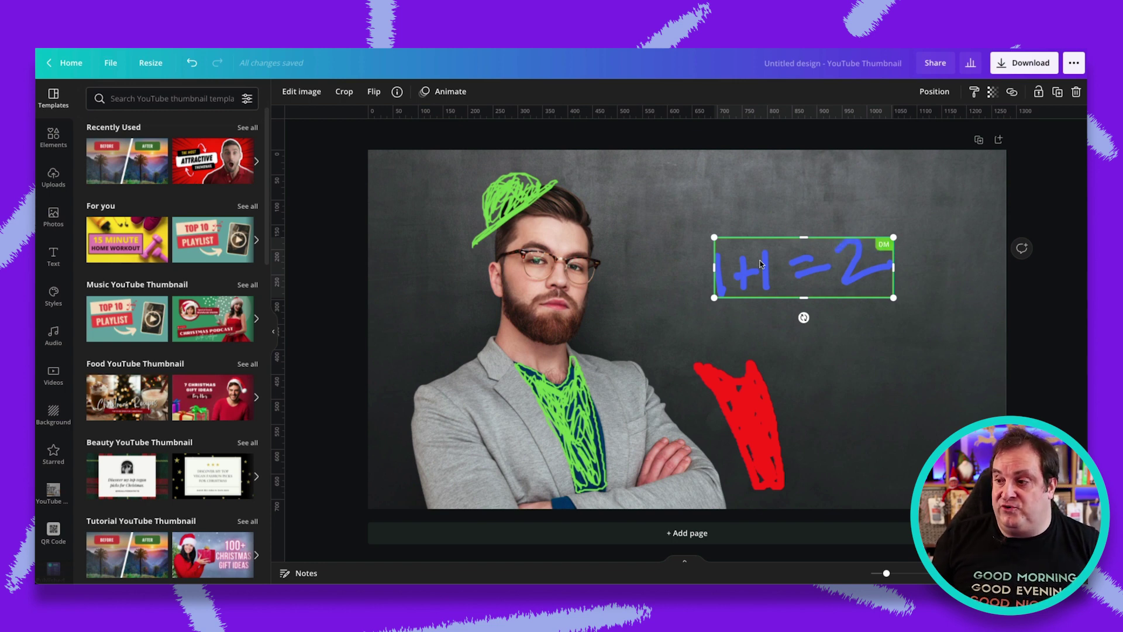
drag(759, 265, 734, 284)
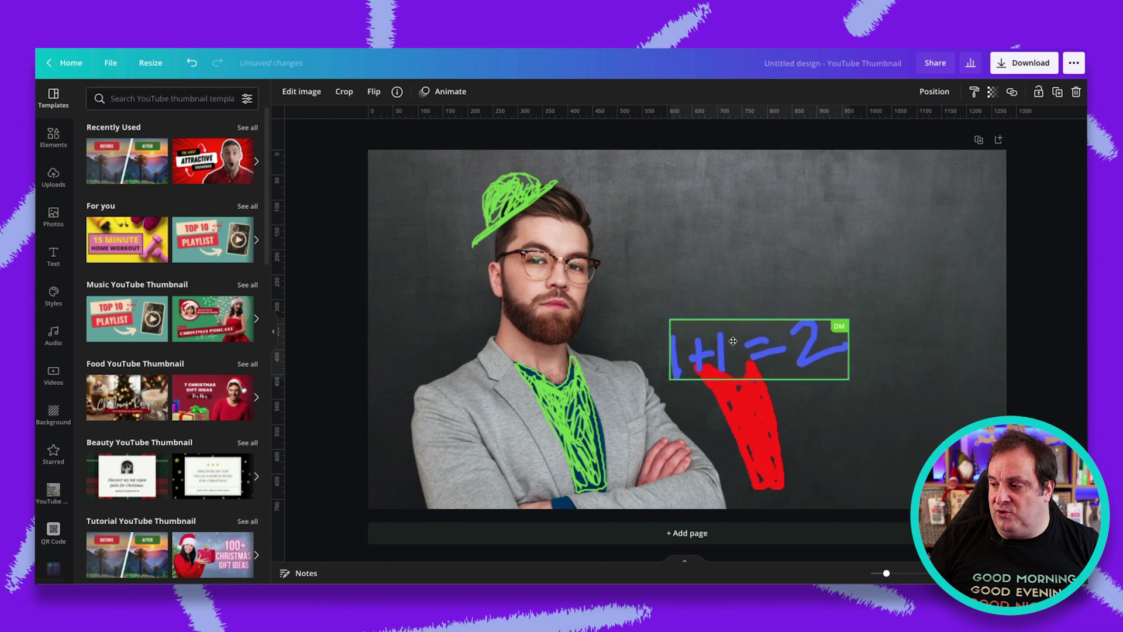
click(763, 390)
mouse_move(763, 391)
mouse_down()
mouse_move(817, 369)
mouse_move(819, 379)
mouse_up()
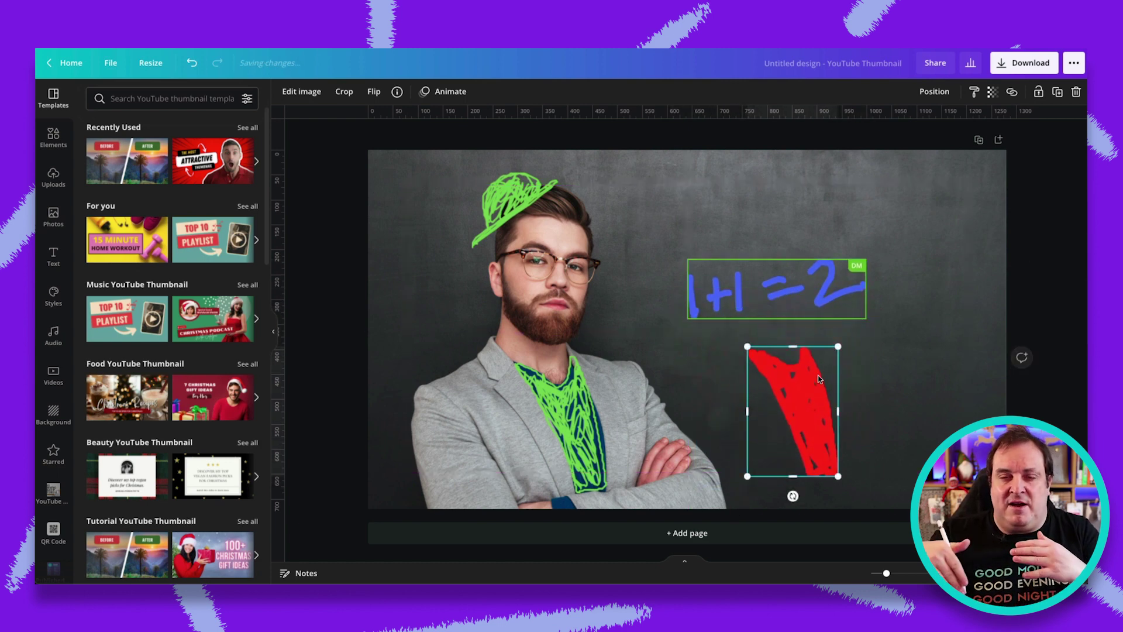